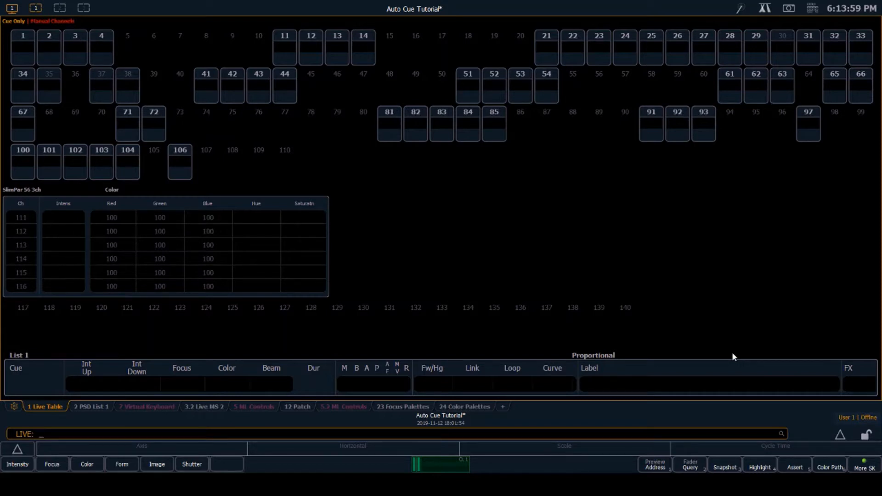
- Set channel 161 to full intensity with pan about 131, tilt about 62 and a deep blue color
{"action": "type", "text": "161"}
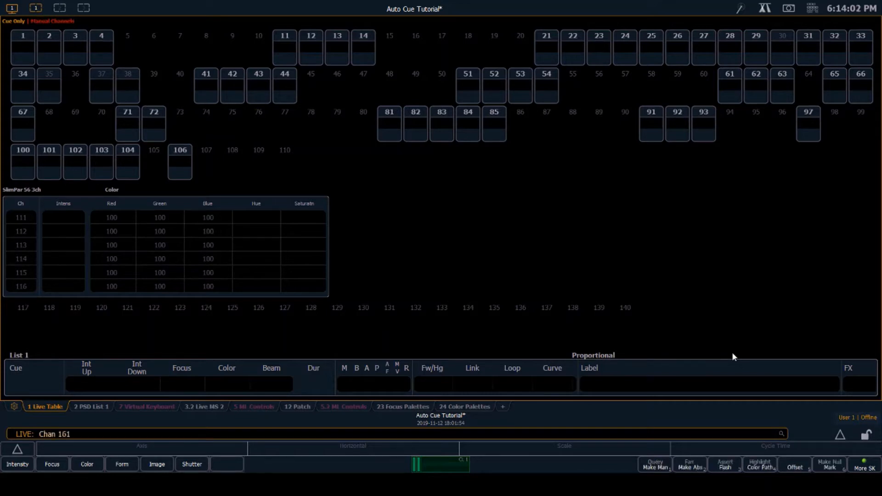
{"action": "key", "text": "Return"}
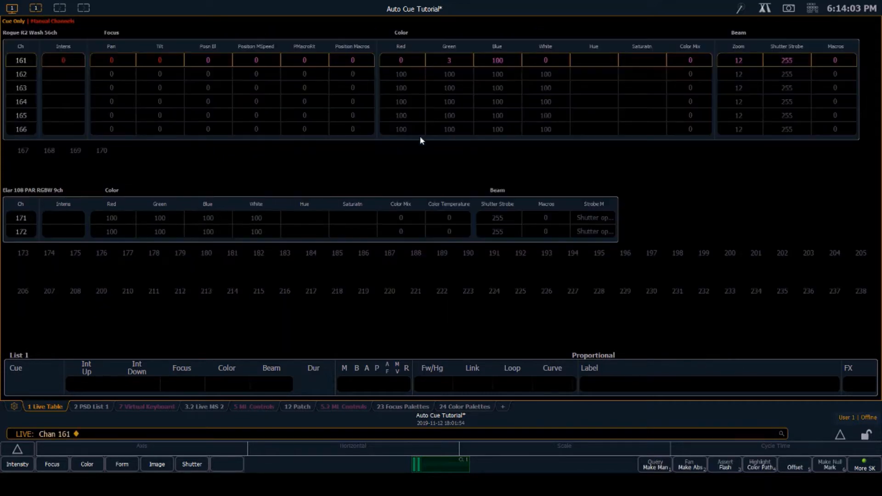
{"action": "left_click", "coordinate": [358, 408]}
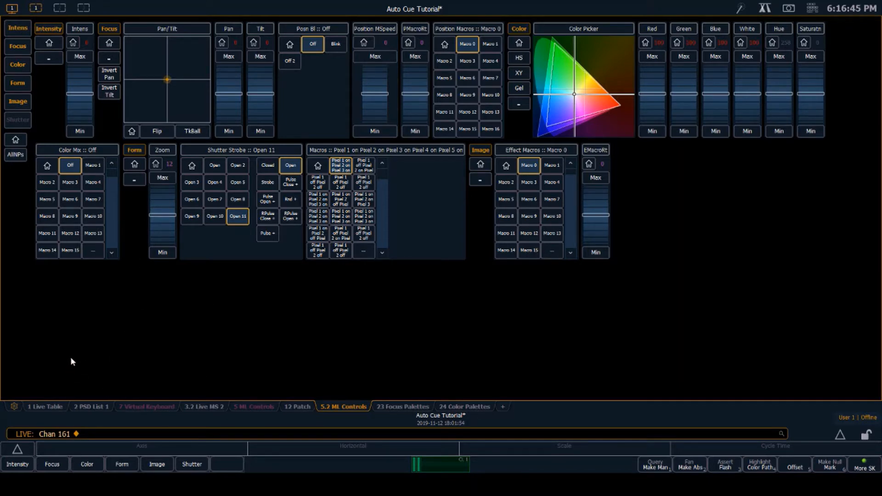
{"action": "left_click", "coordinate": [80, 57]}
{"action": "left_click_drag", "start_coordinate": [168, 83], "coordinate": [188, 56]}
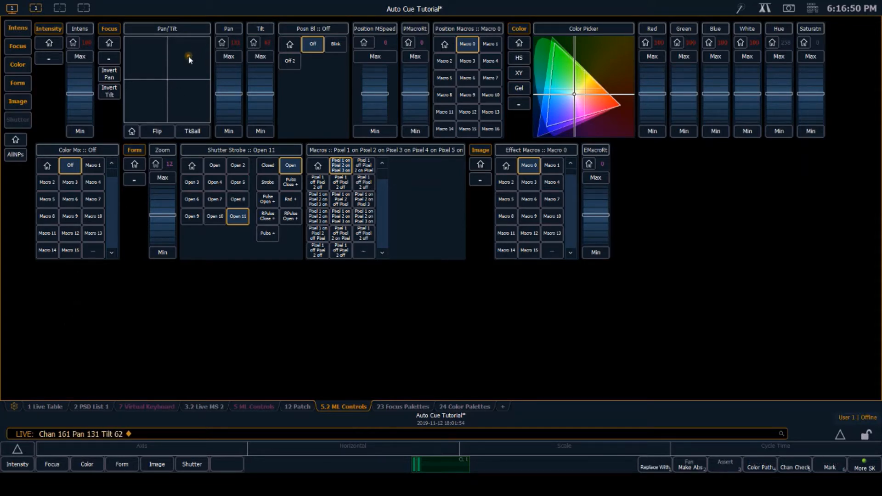
{"action": "left_click", "coordinate": [546, 125]}
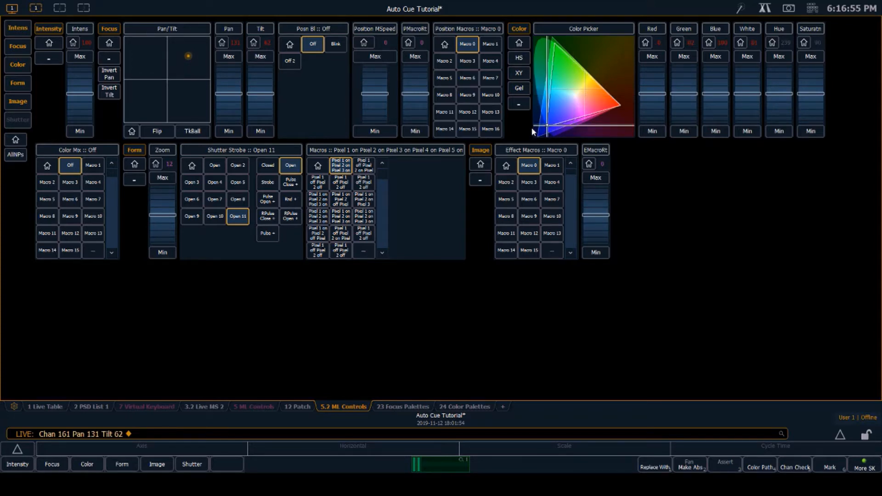
- Record the current look as Cue 1
{"action": "key", "text": "r"}
{"action": "key", "text": "1"}
{"action": "key", "text": "Return"}
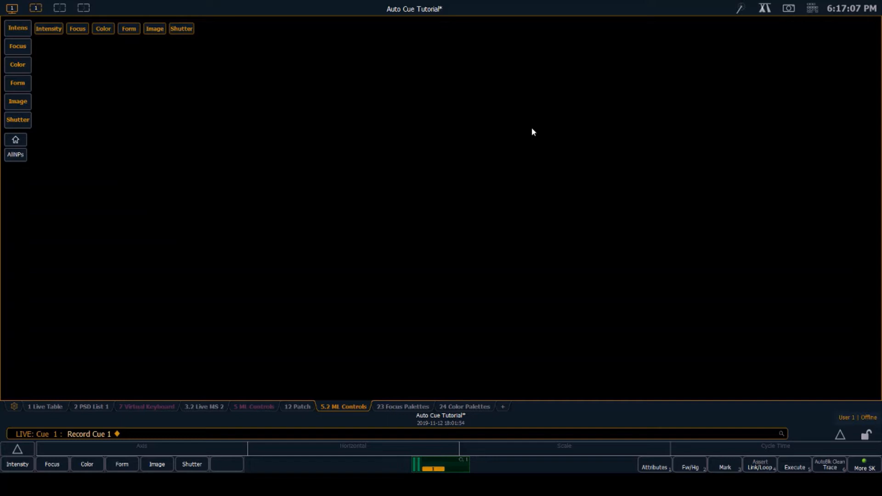
- Take channel 161's intensity out and record the blackout as Cue 2
{"action": "type", "text": "161"}
{"action": "key", "text": "Return"}
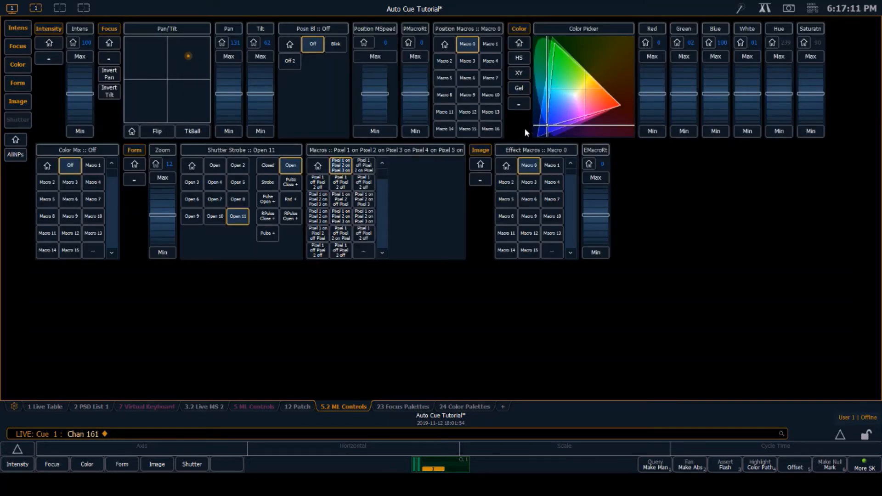
{"action": "key", "text": "o"}
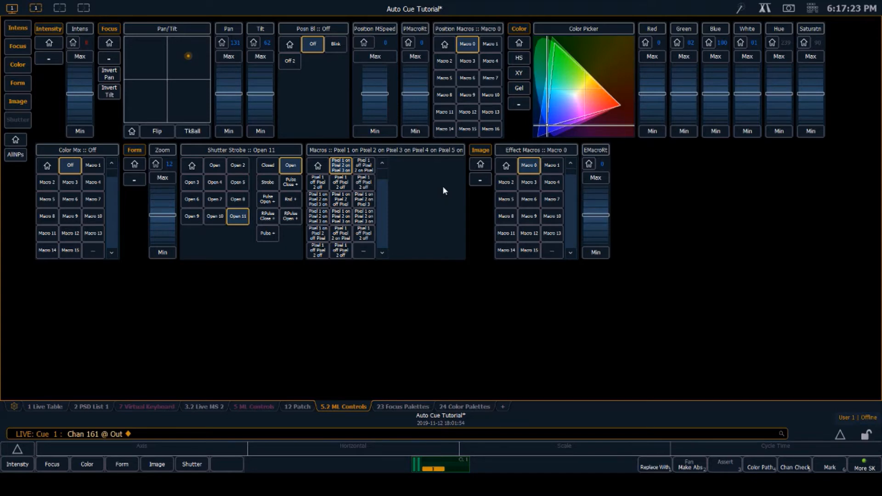
{"action": "key", "text": "r"}
{"action": "key", "text": "Return"}
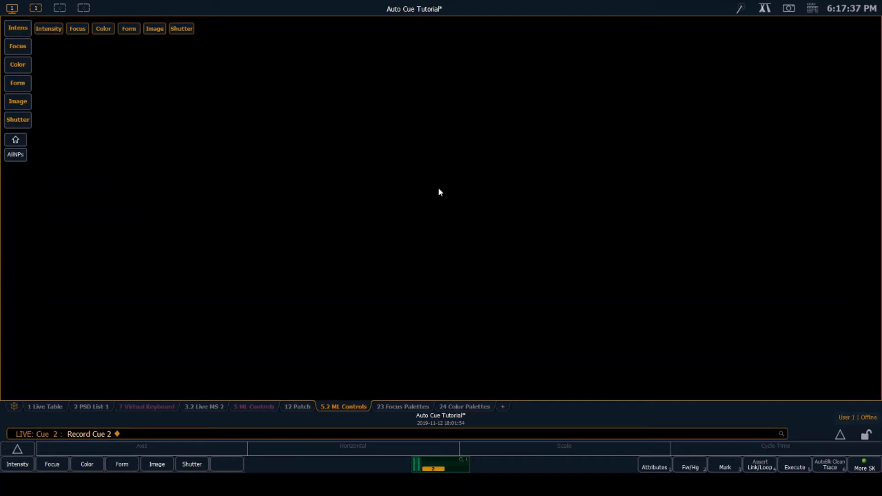
- Set channel 161 to pan about -219, tilt about 76, an amber color and full zoom
{"action": "type", "text": "161"}
{"action": "key", "text": "Return"}
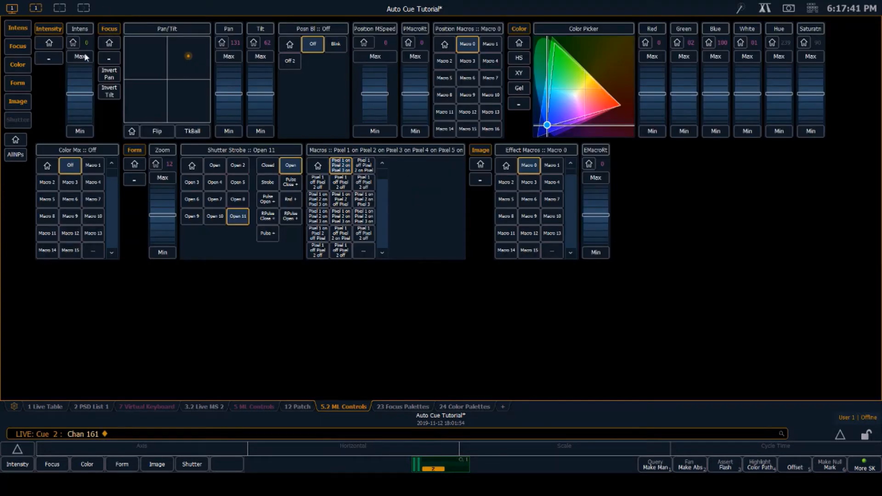
{"action": "left_click_drag", "start_coordinate": [193, 45], "coordinate": [135, 51]}
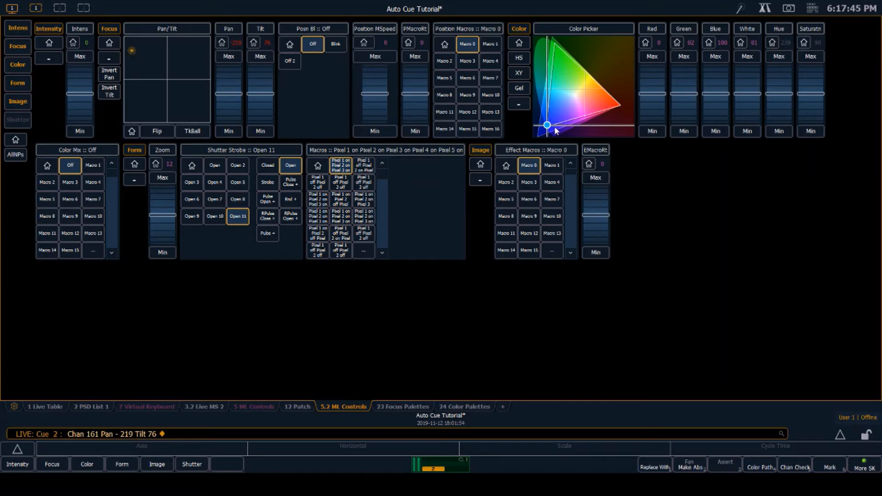
{"action": "left_click_drag", "start_coordinate": [546, 124], "coordinate": [597, 84]}
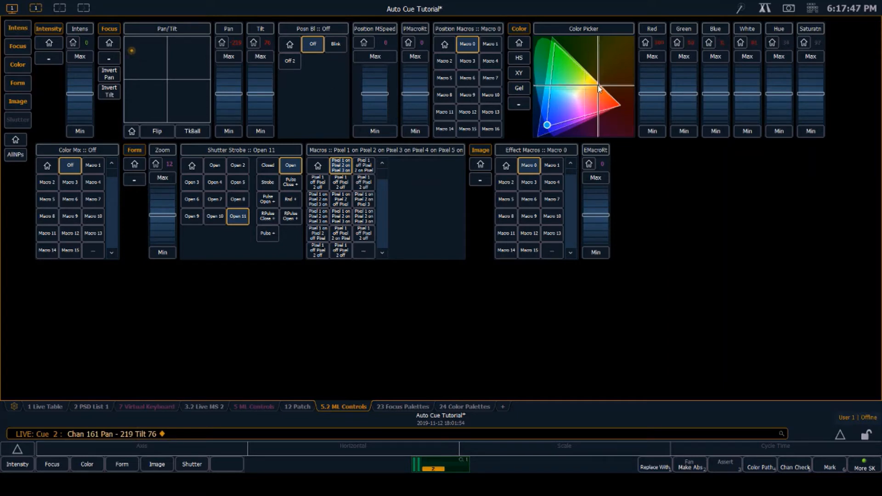
{"action": "left_click", "coordinate": [168, 177]}
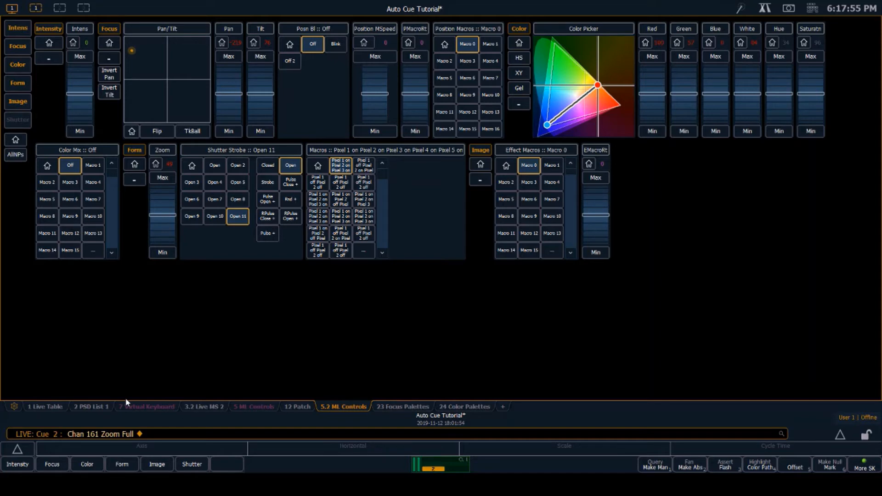
- Record channel 161's new position, color and zoom as Cue 2.1
{"action": "key", "text": "BackSpace"}
{"action": "type", "text": "161"}
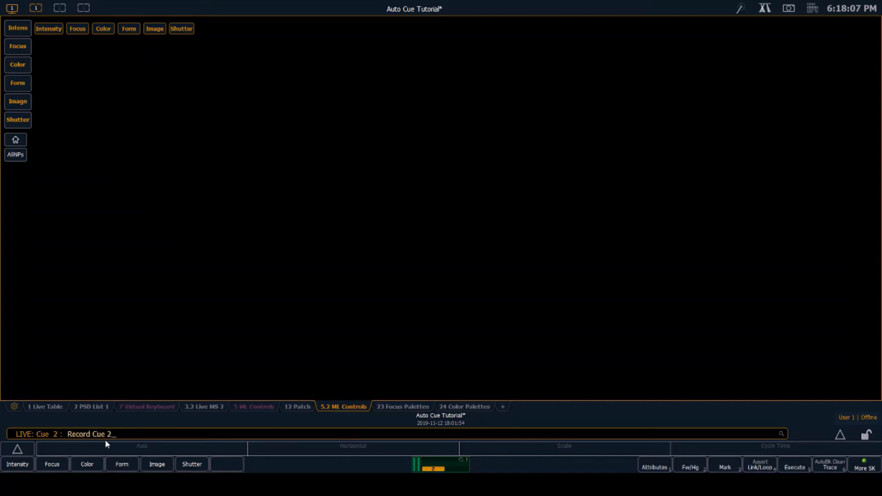
{"action": "type", "text": ".1"}
{"action": "key", "text": "Return"}
- Label Cue 1 as "ML ON" in the playback cue list
{"action": "left_click", "coordinate": [90, 408]}
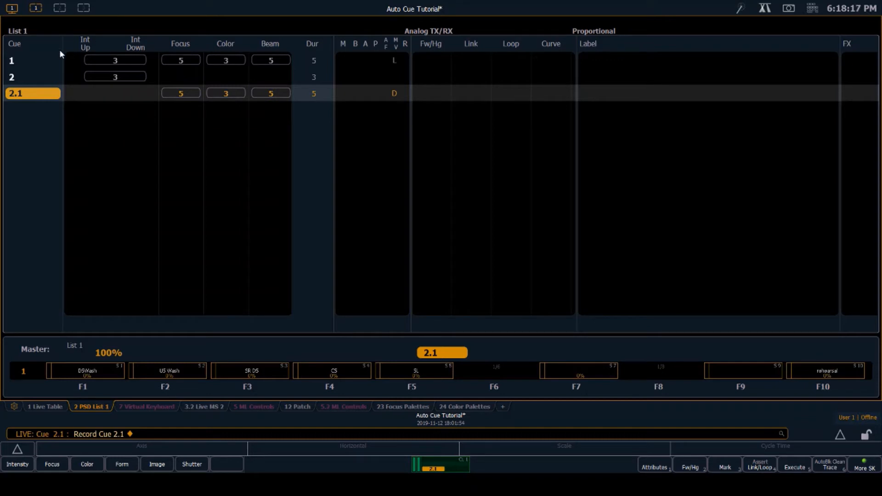
{"action": "left_click", "coordinate": [15, 62]}
{"action": "left_click", "coordinate": [9, 94]}
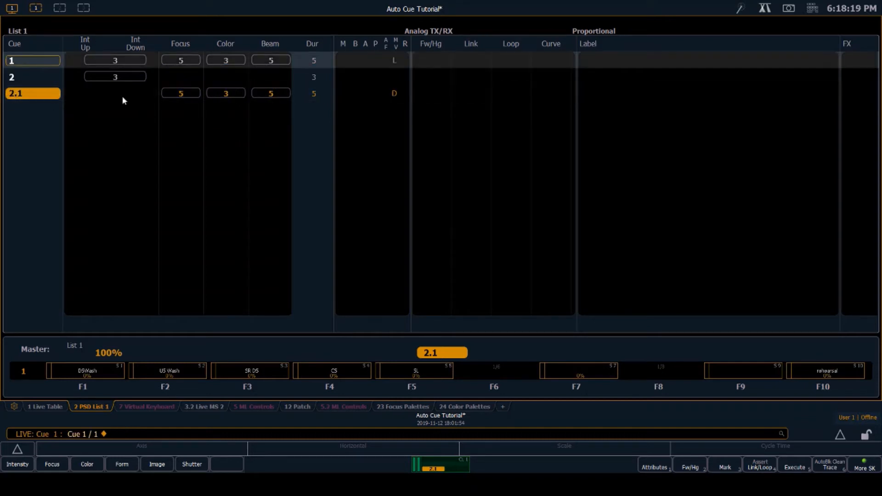
{"action": "left_click", "coordinate": [597, 59]}
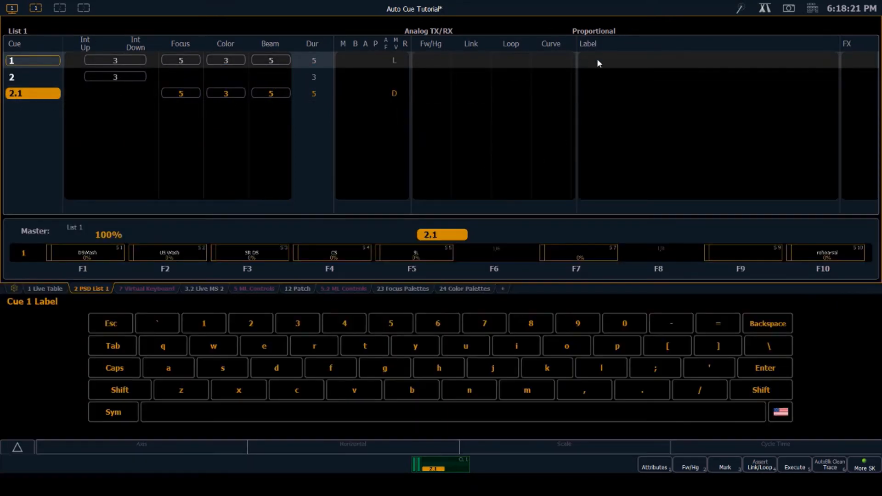
{"action": "type", "text": "ML ON"}
{"action": "key", "text": "Return"}
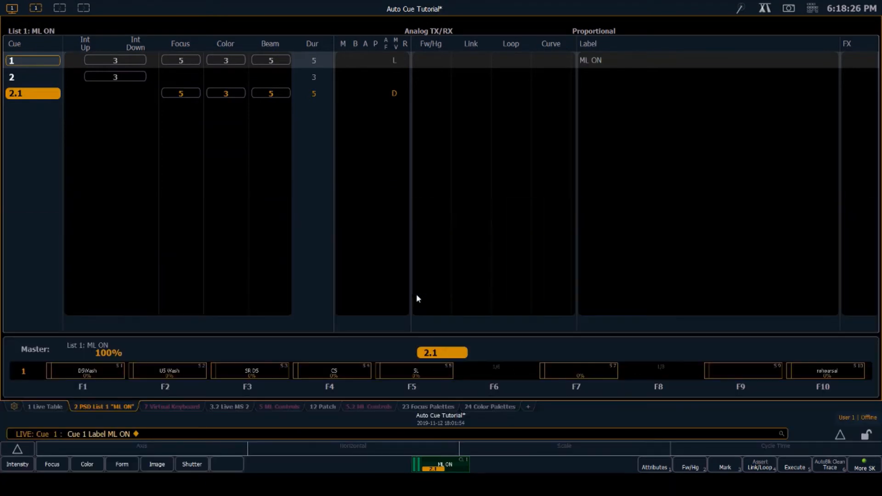
- Label Cue 2 as "ML OFF"
{"action": "left_click", "coordinate": [12, 82]}
{"action": "left_click", "coordinate": [26, 73]}
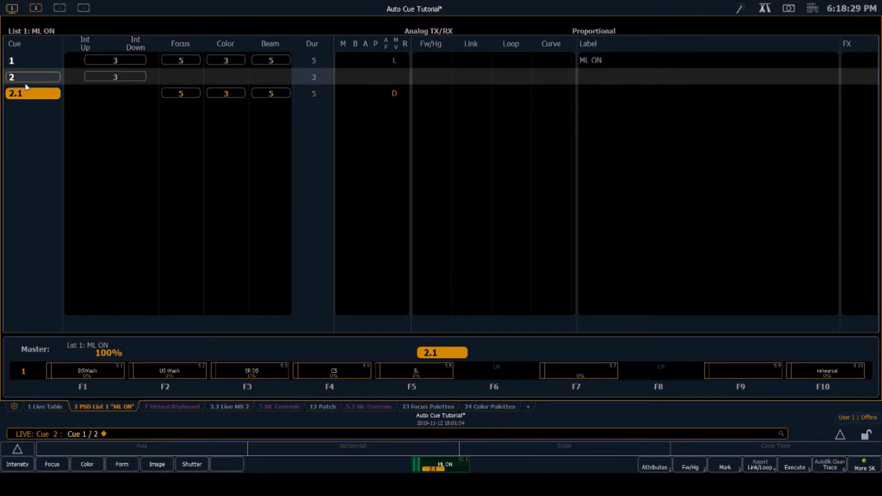
{"action": "left_click", "coordinate": [586, 74]}
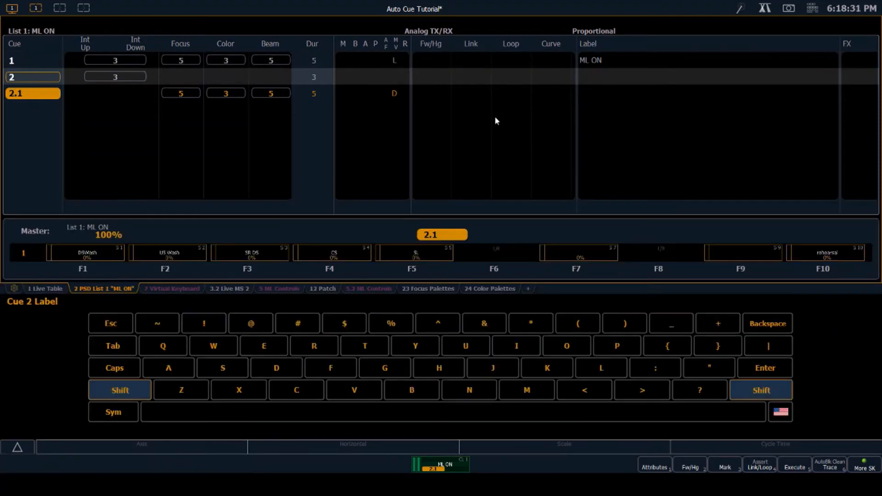
{"action": "type", "text": "Ml"}
{"action": "key", "text": "BackSpace"}
{"action": "type", "text": "L OFF"}
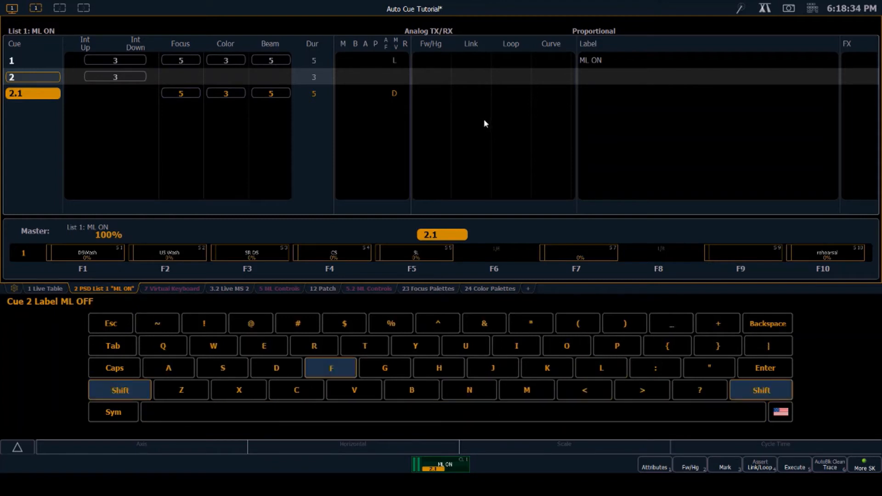
{"action": "key", "text": "Return"}
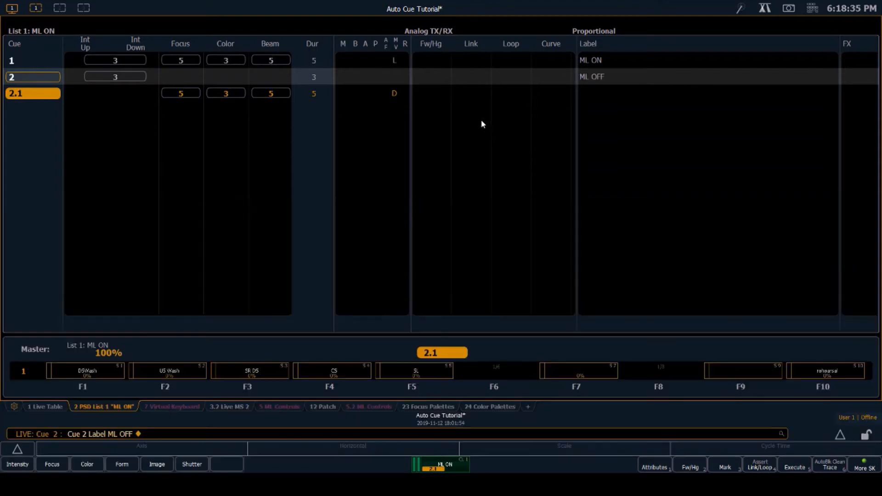
- Label Cue 2.1 as "AUTO ML Move"
{"action": "left_click", "coordinate": [581, 94]}
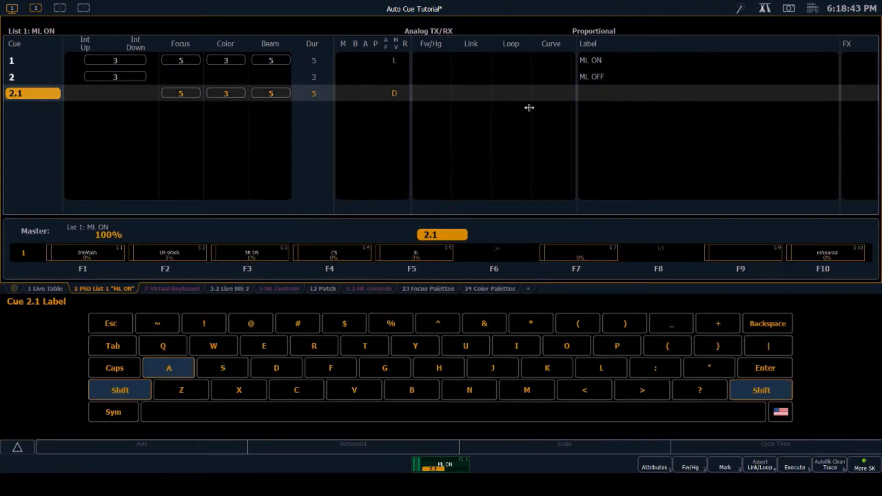
{"action": "type", "text": "AUTO ML M"}
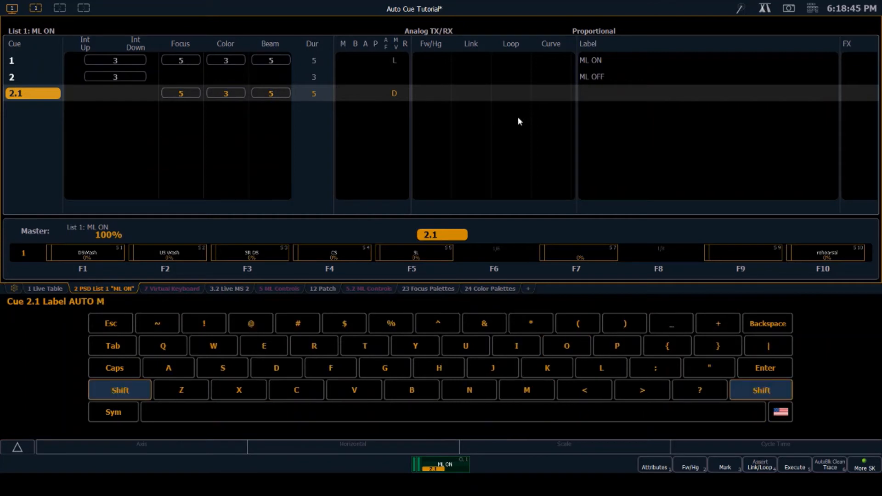
{"action": "type", "text": "e\\"}
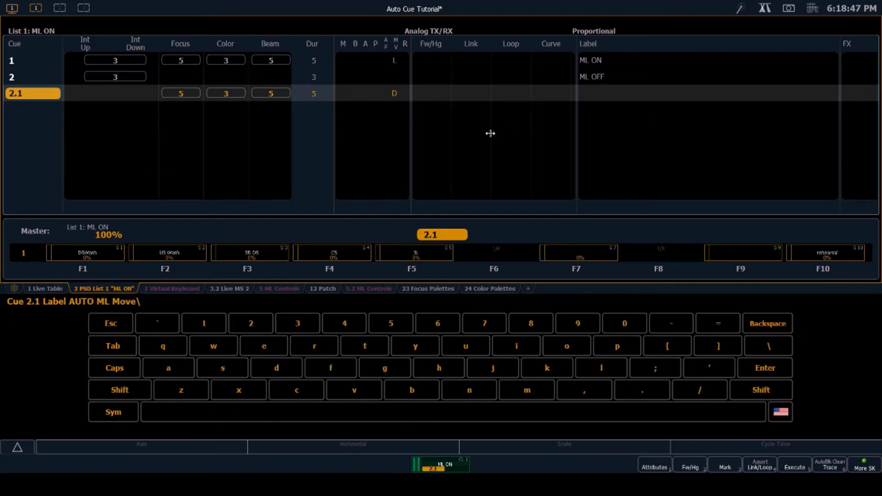
{"action": "key", "text": "Return"}
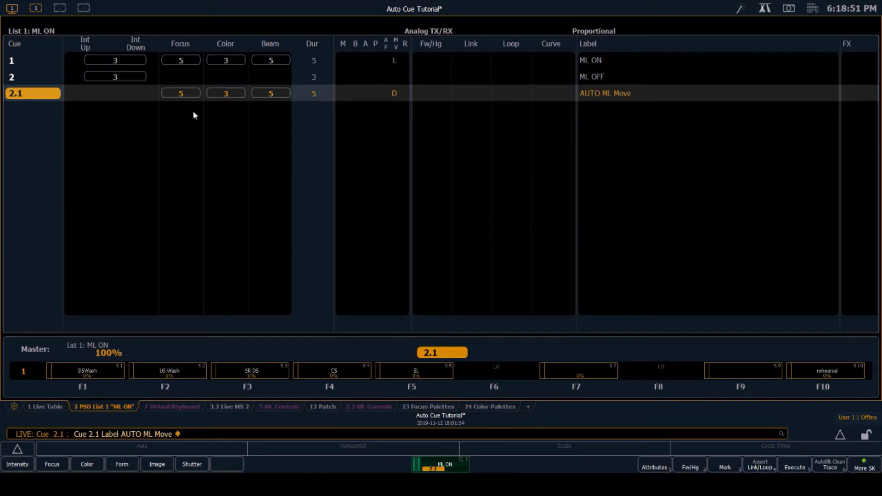
- Set Cue 1's intensity time and color time to 5 seconds each
{"action": "left_click", "coordinate": [114, 63]}
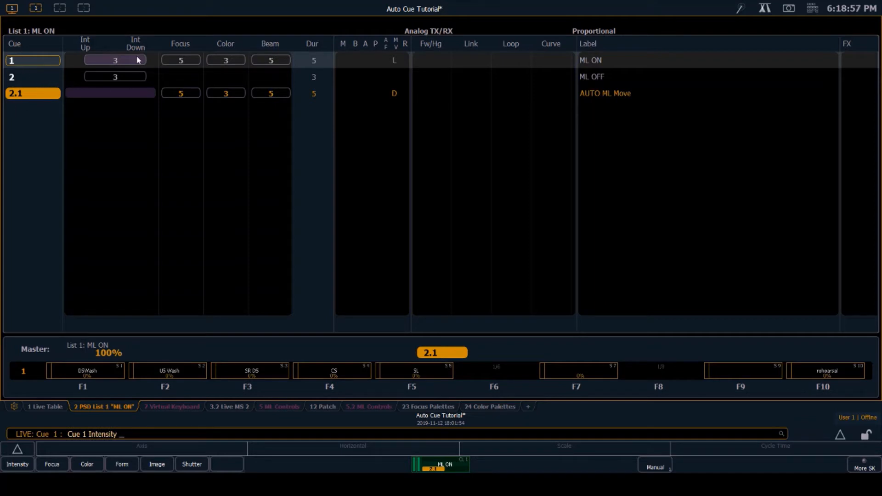
{"action": "type", "text": "5"}
{"action": "key", "text": "Return"}
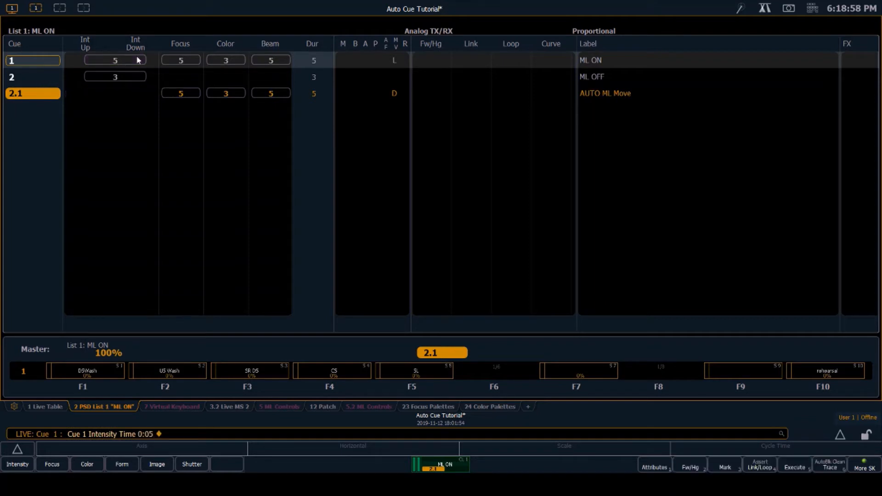
{"action": "left_click", "coordinate": [227, 58]}
{"action": "type", "text": "5"}
{"action": "key", "text": "Return"}
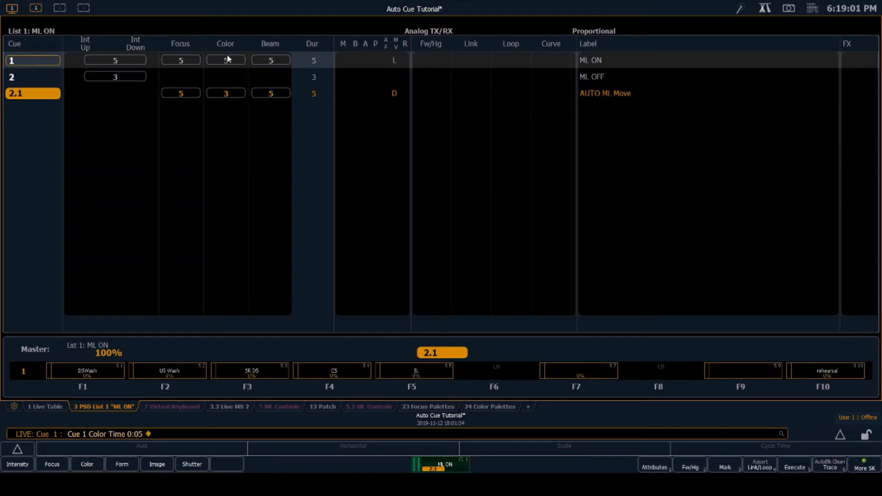
- Set Cue 2's intensity time to 5 seconds
{"action": "left_click", "coordinate": [112, 75]}
{"action": "key", "text": "BackSpace"}
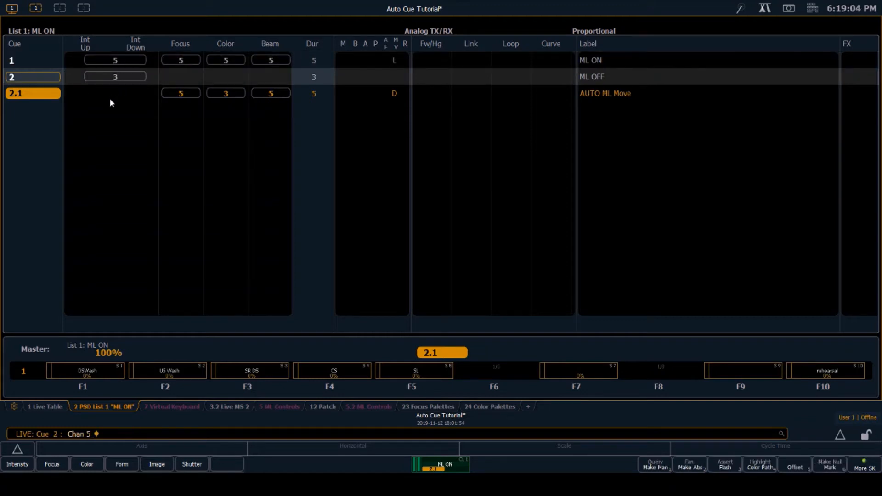
{"action": "left_click", "coordinate": [13, 79]}
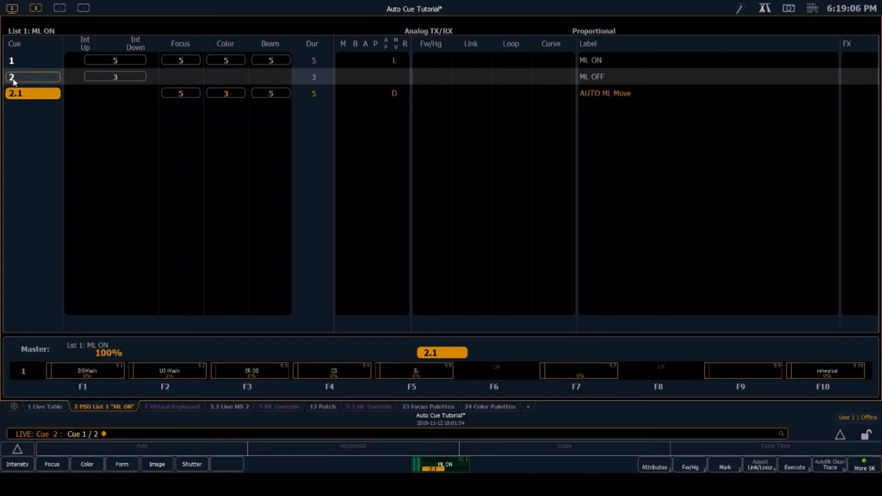
{"action": "left_click", "coordinate": [107, 79]}
{"action": "type", "text": "5"}
{"action": "key", "text": "Return"}
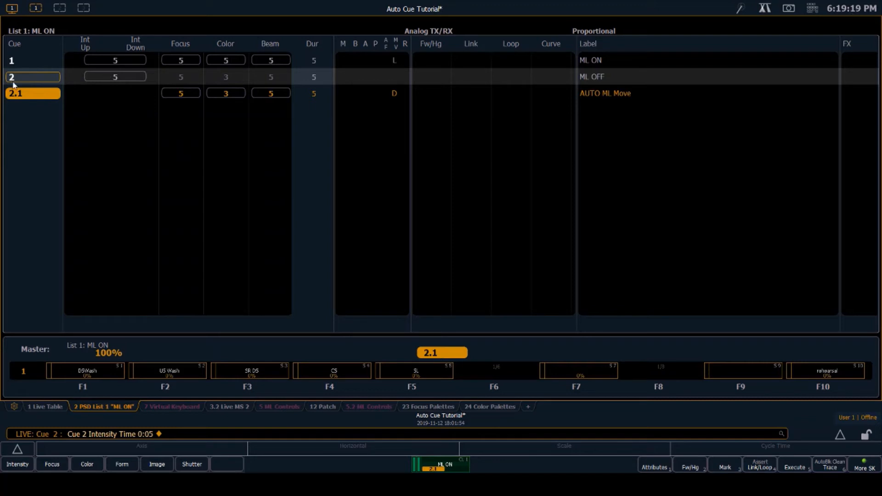
- Set the focus time of Cues 2 through 2.1 to 0 seconds
{"action": "left_click", "coordinate": [178, 95]}
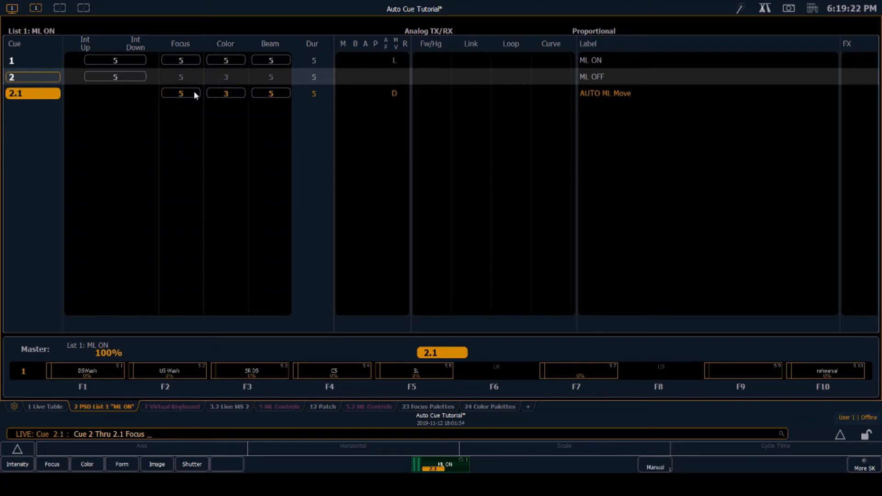
{"action": "type", "text": "0:00"}
{"action": "key", "text": "Return"}
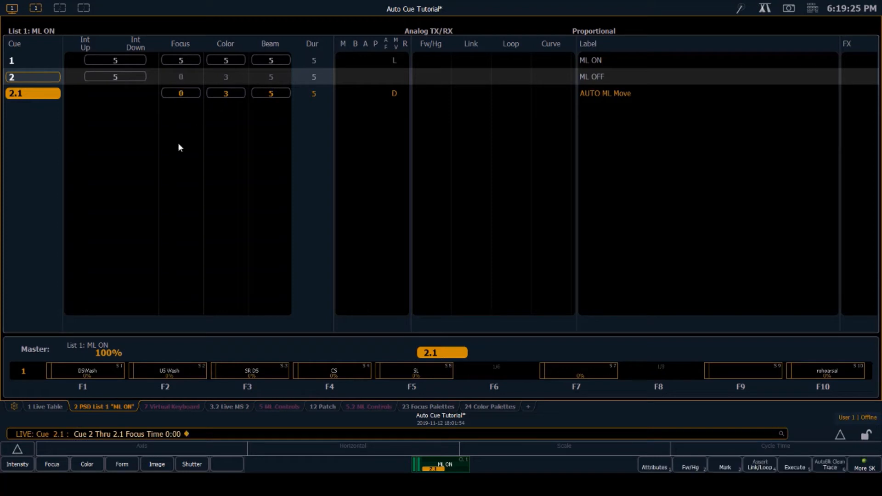
- Set the focus time of Cues 2 through 2.1 to 3 seconds
{"action": "left_click", "coordinate": [176, 77]}
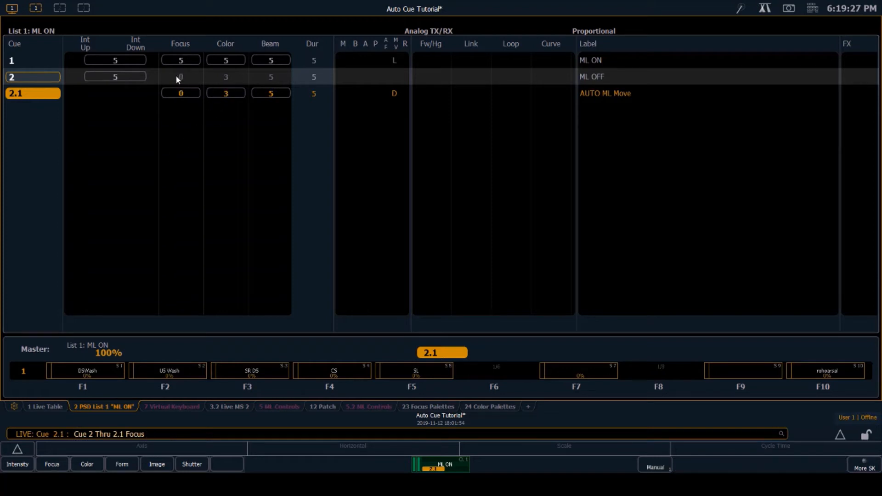
{"action": "type", "text": "3"}
{"action": "key", "text": "Return"}
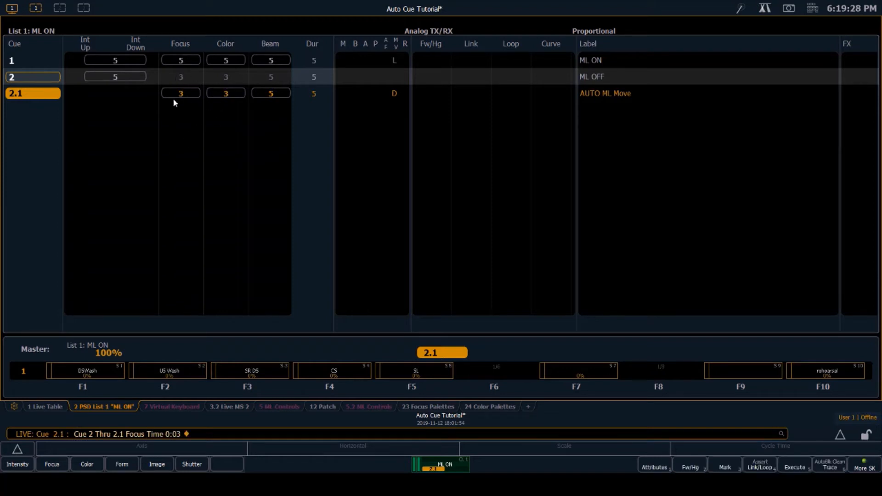
- Select Cue 2.1 on its own and set its focus time to 0 seconds
{"action": "left_click", "coordinate": [20, 95]}
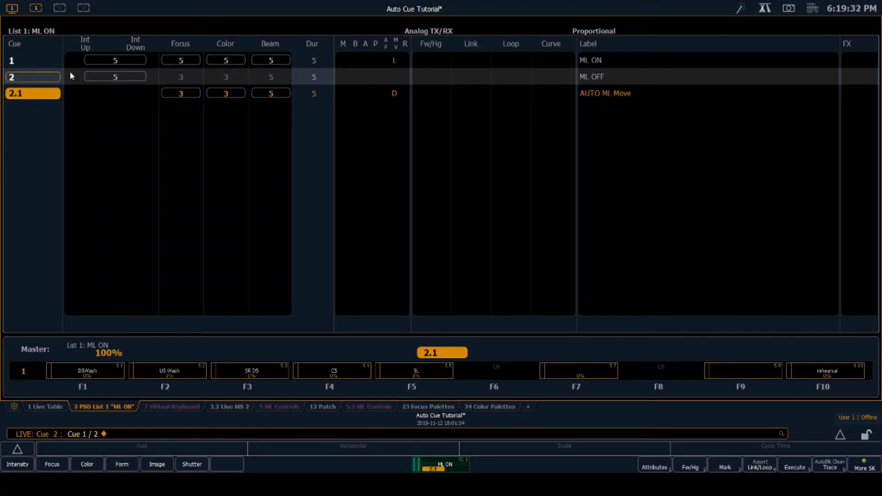
{"action": "key", "text": "c"}
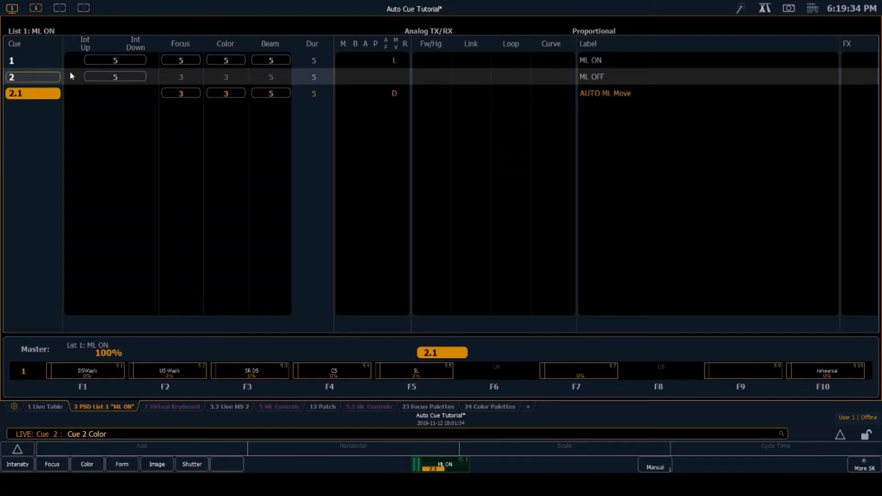
{"action": "key", "text": "BackSpace"}
{"action": "type", "text": ".14"}
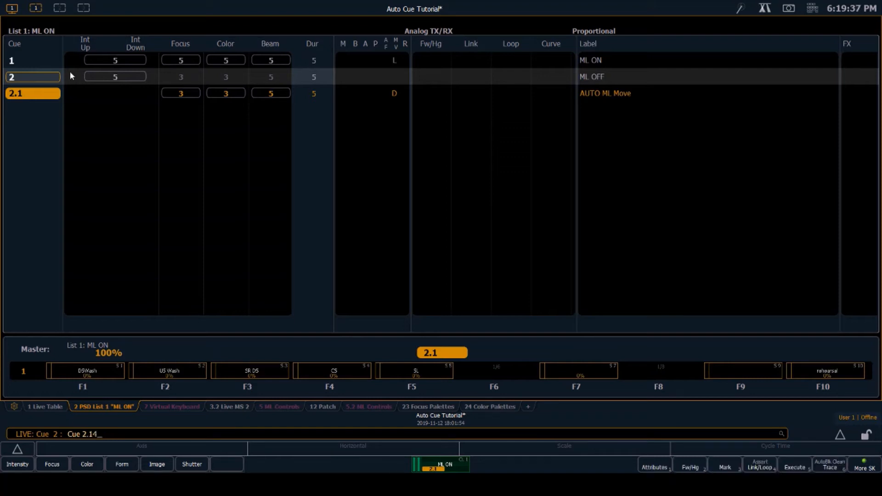
{"action": "key", "text": "BackSpace"}
{"action": "key", "text": "Return"}
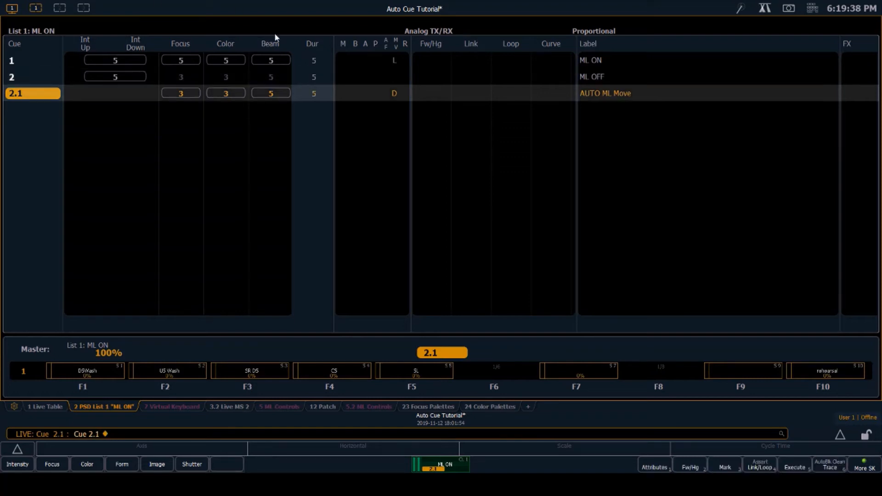
{"action": "left_click", "coordinate": [188, 92]}
{"action": "type", "text": "0"}
{"action": "key", "text": "Return"}
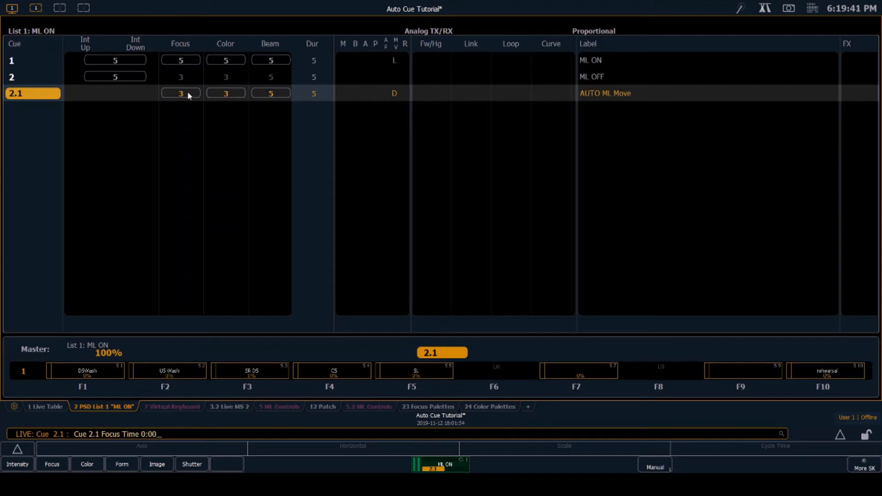
- Set Cue 2.1's color time and beam time to 0 seconds each
{"action": "left_click", "coordinate": [228, 92]}
{"action": "type", "text": "0"}
{"action": "key", "text": "Return"}
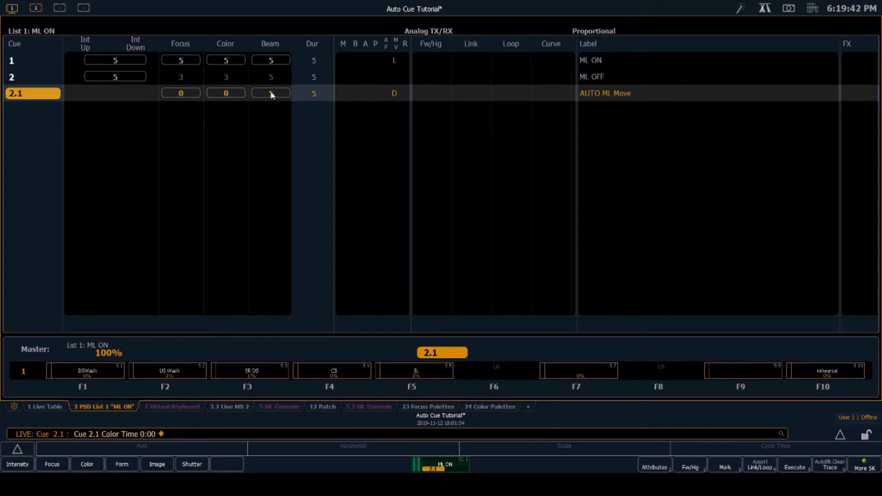
{"action": "left_click", "coordinate": [259, 92]}
{"action": "type", "text": "0"}
{"action": "key", "text": "Return"}
- Give Cue 2 a follow time of 5 seconds so that Cue 2.1 runs automatically
{"action": "left_click", "coordinate": [13, 78]}
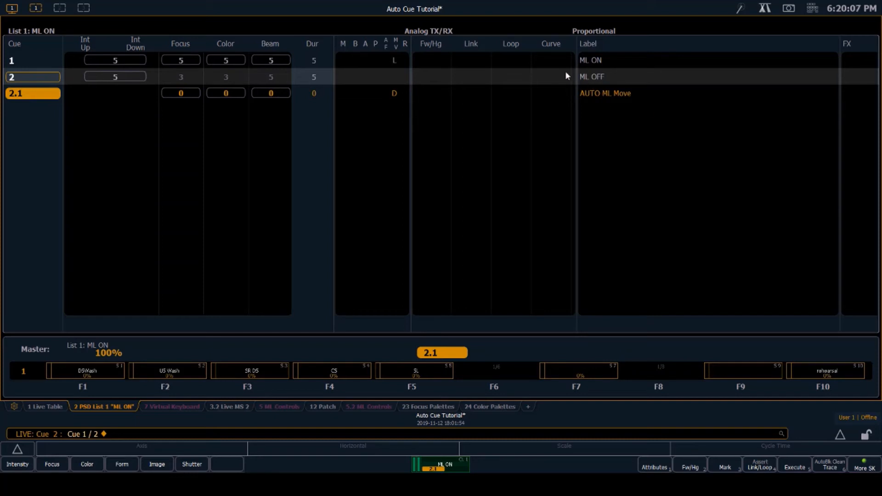
{"action": "left_click", "coordinate": [439, 77]}
{"action": "type", "text": "5"}
{"action": "key", "text": "Return"}
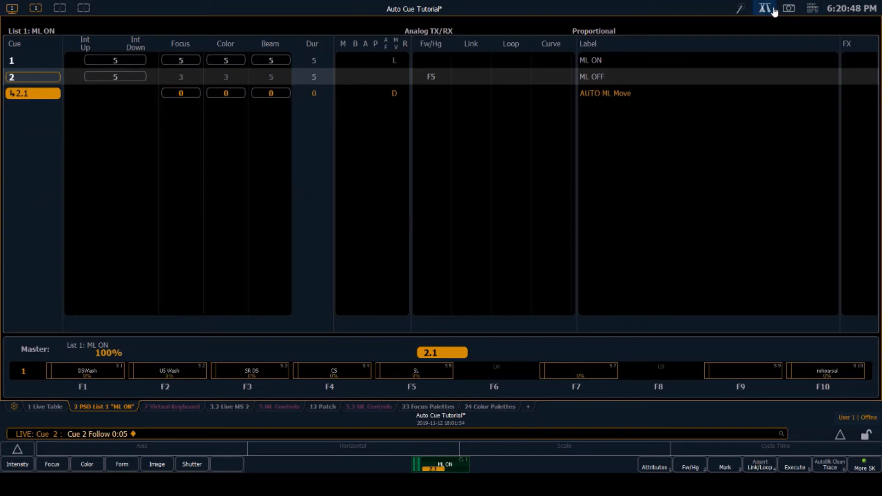
- Show the moving light controls for channel 161 and bring its intensity to full
{"action": "left_click", "coordinate": [375, 407]}
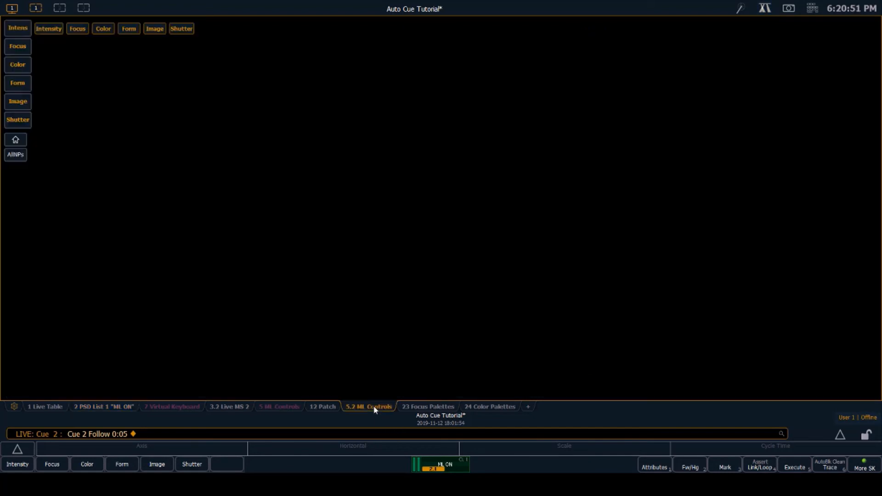
{"action": "type", "text": "161"}
{"action": "key", "text": "Return"}
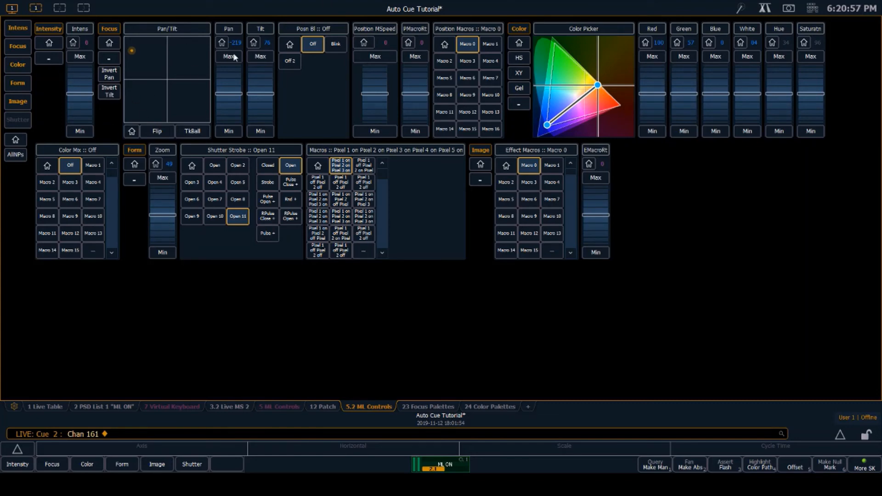
{"action": "left_click", "coordinate": [80, 56]}
- Go to Cue 2.1 and bring channel 161's intensity to full from that cue's look
{"action": "key", "text": "ctrl+g"}
{"action": "type", "text": "2"}
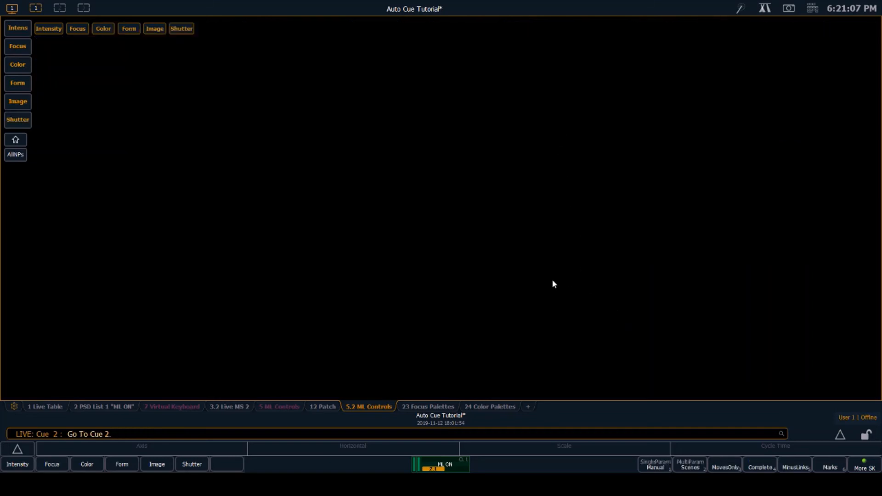
{"action": "type", "text": ".1"}
{"action": "key", "text": "Return"}
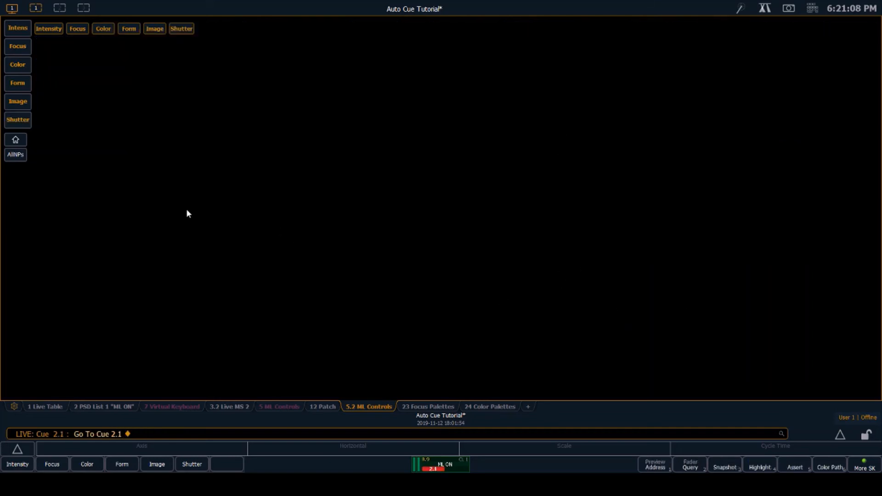
{"action": "type", "text": "161"}
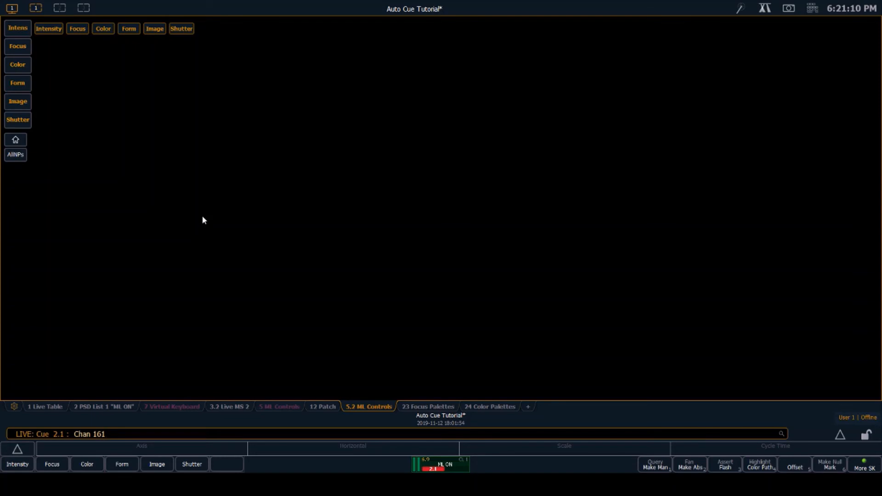
{"action": "key", "text": "Return"}
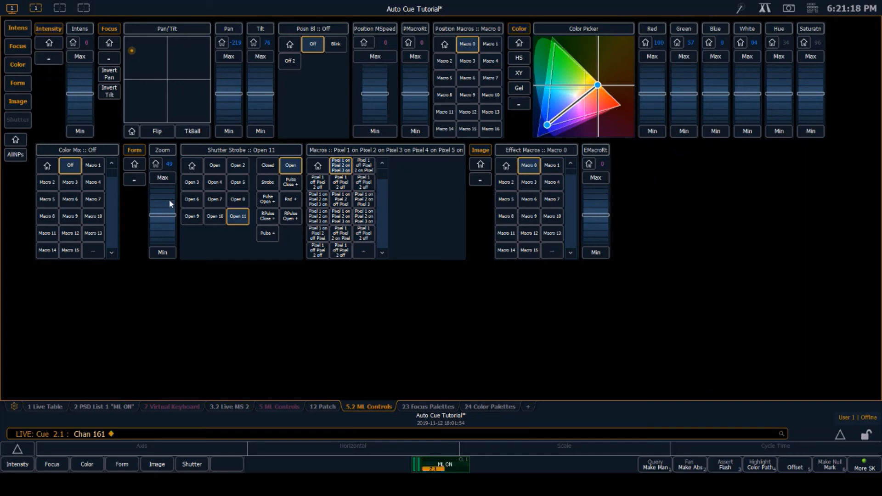
{"action": "left_click", "coordinate": [80, 56]}
- Record channel 161's current look as Cue 3
{"action": "key", "text": "r"}
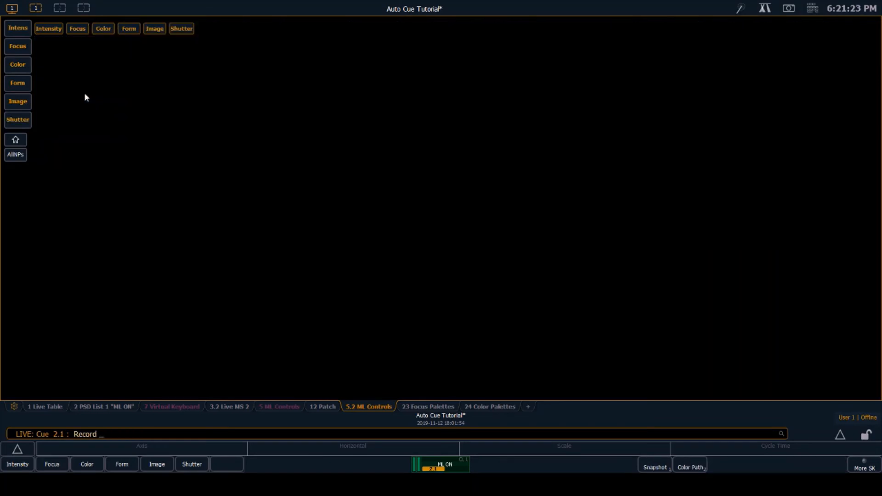
{"action": "key", "text": "q"}
{"action": "key", "text": "2"}
{"action": "key", "text": "Return"}
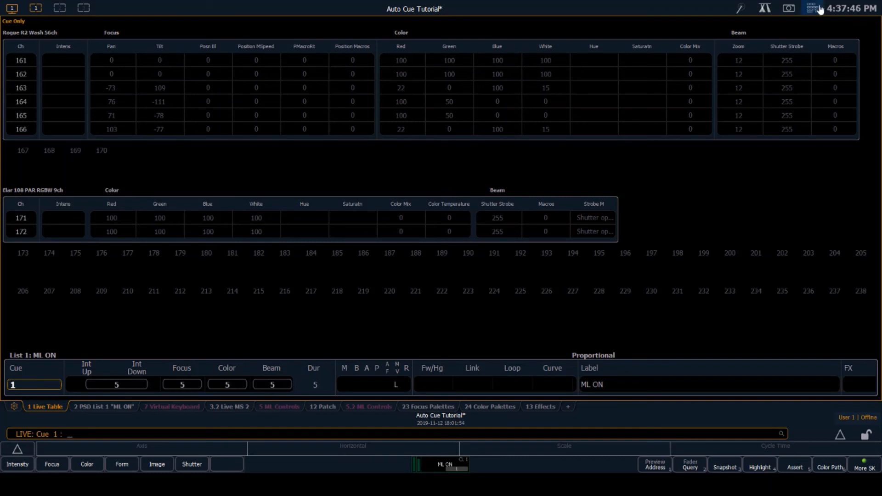
- Play back Cue 1 and Cue 2, letting the follow run into Cue 2.1, to check channel 161's values
{"action": "key", "text": "space"}
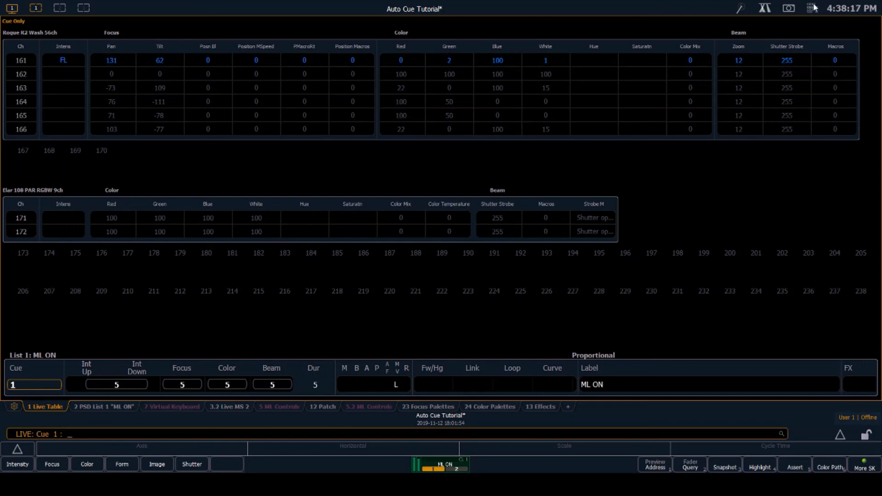
{"action": "key", "text": "space"}
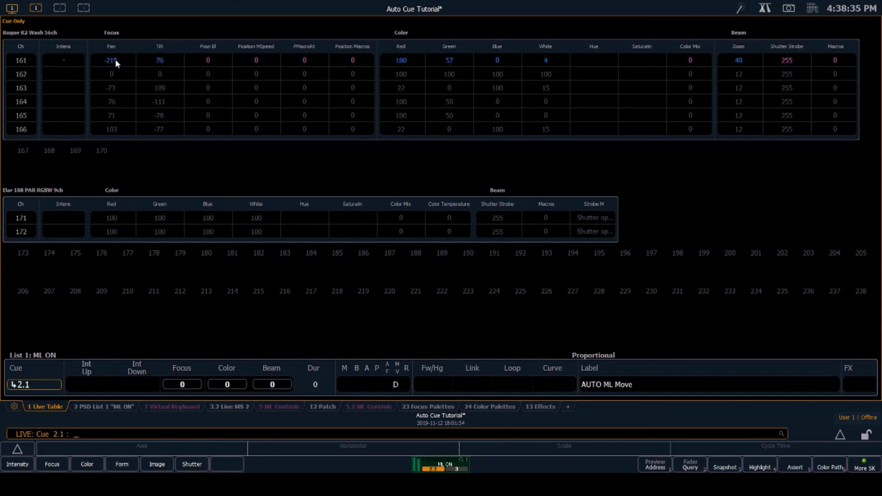
- Step the playback back to Cue 1 and run Cue 2 again to watch its fade and follow countdown
{"action": "key", "text": "F11"}
{"action": "key", "text": "F11"}
{"action": "key", "text": "F11"}
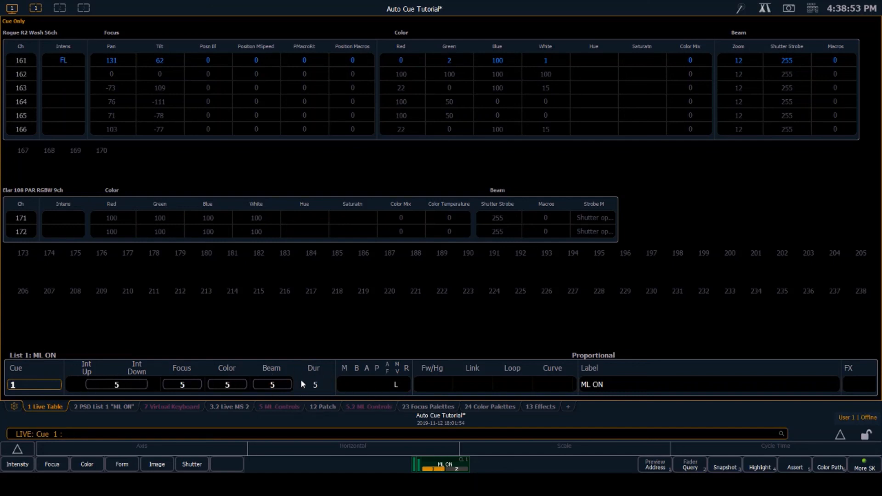
{"action": "key", "text": "ctrl+space"}
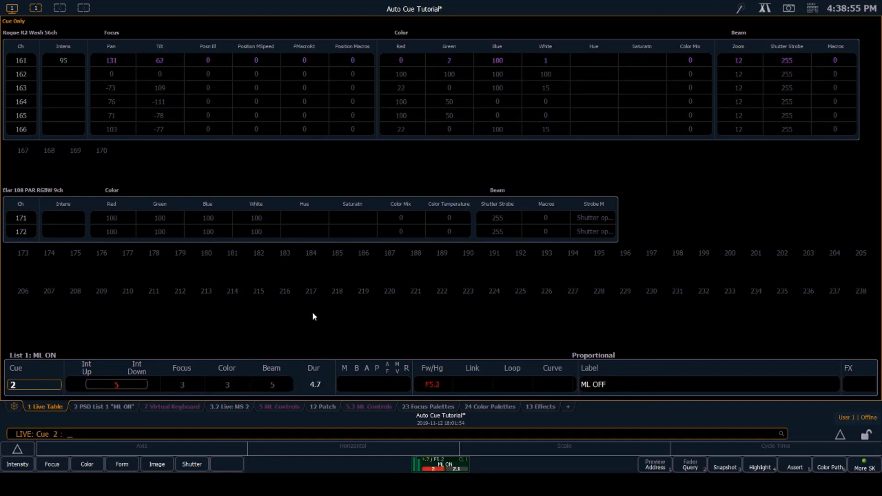